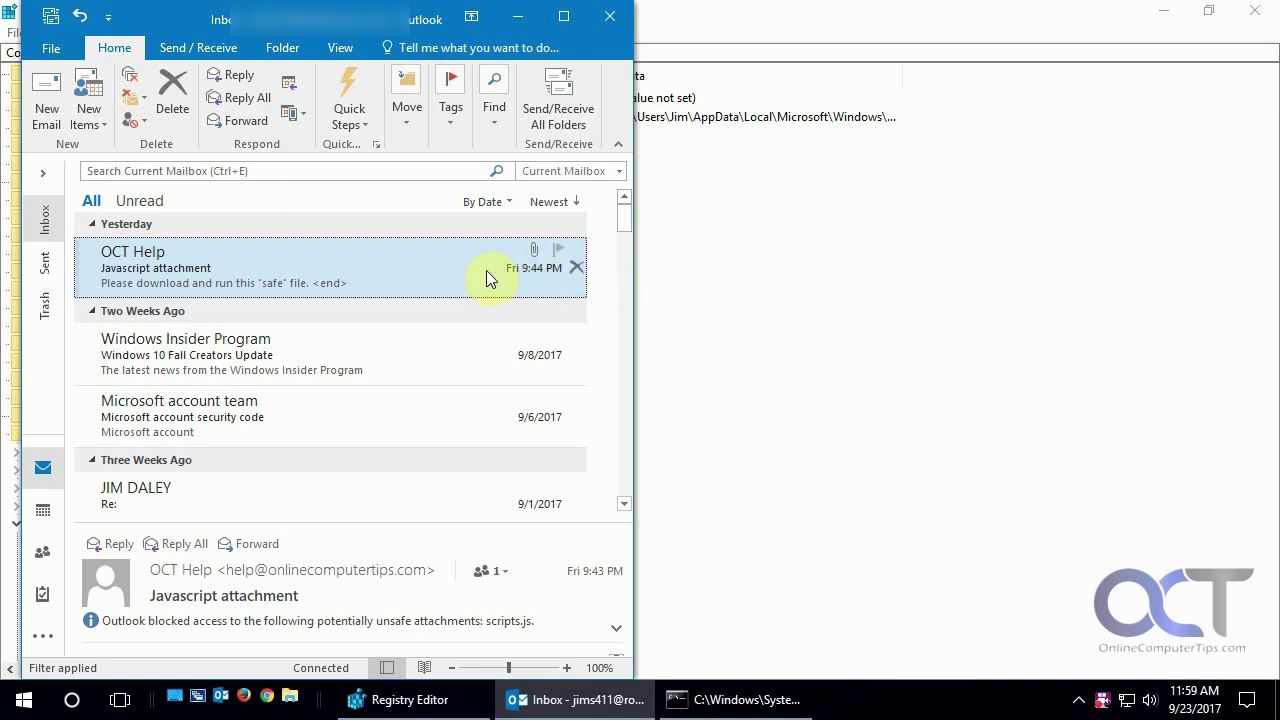
# Step: Open the "Javascript attachment" message to check its attachment notice, and close both the message and Outlook
pyautogui.doubleClick(303, 283)
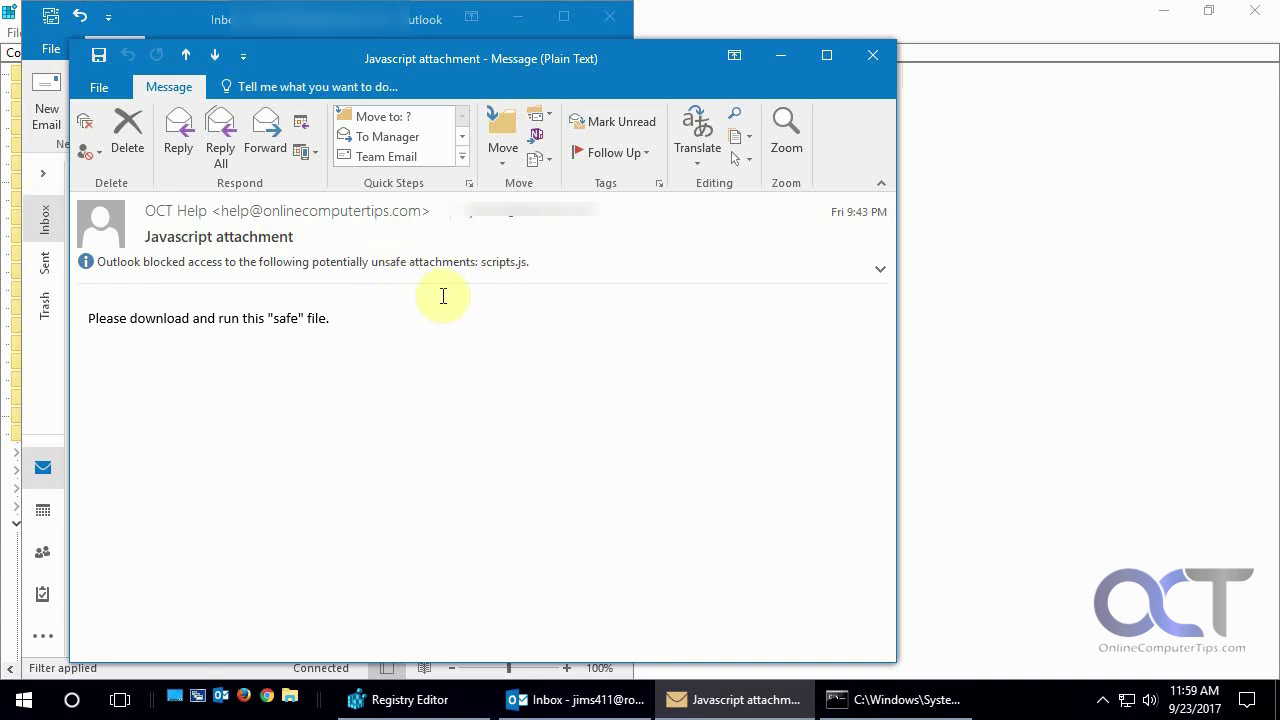
pyautogui.click(885, 55)
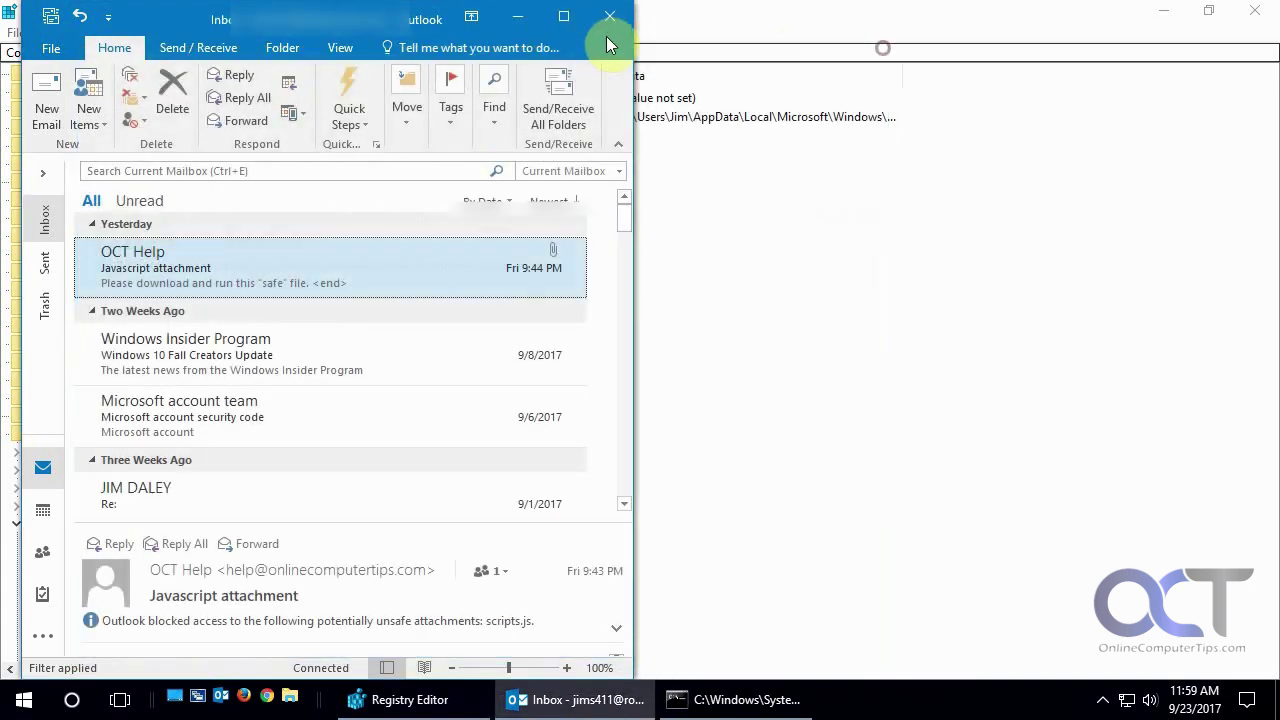
pyautogui.click(609, 18)
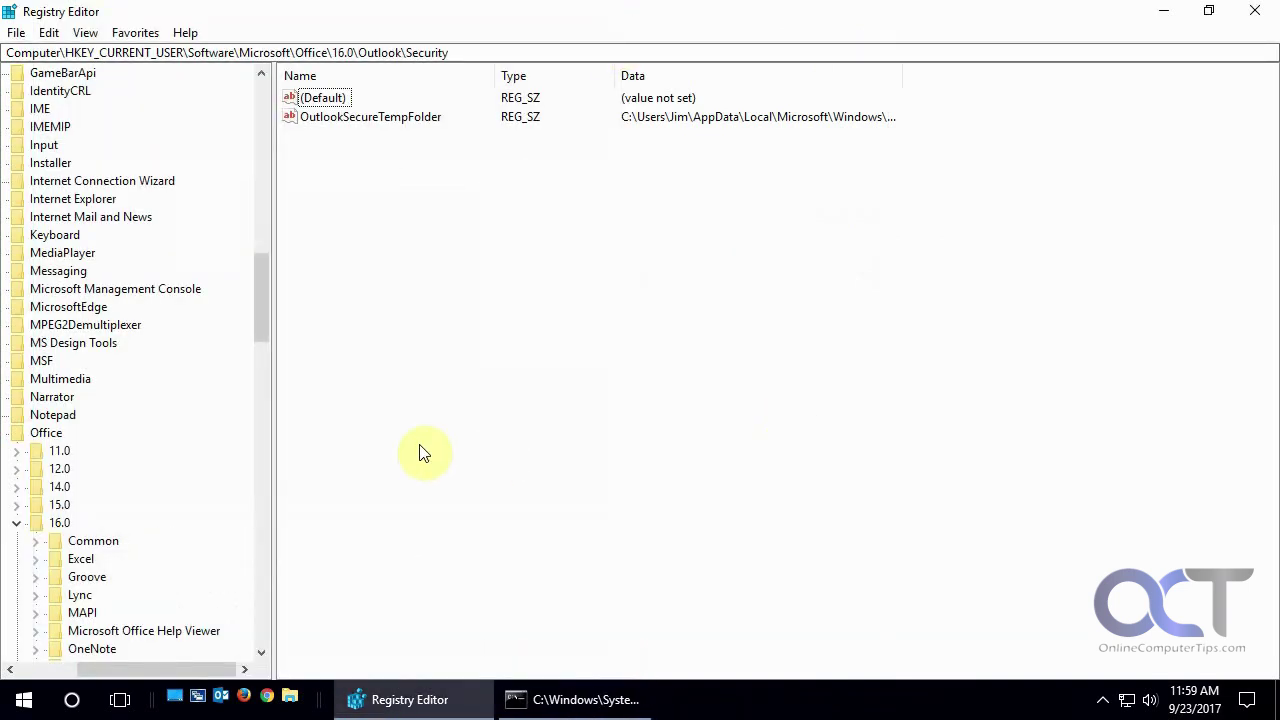
pyautogui.click(24, 704)
pyautogui.write('regedit')
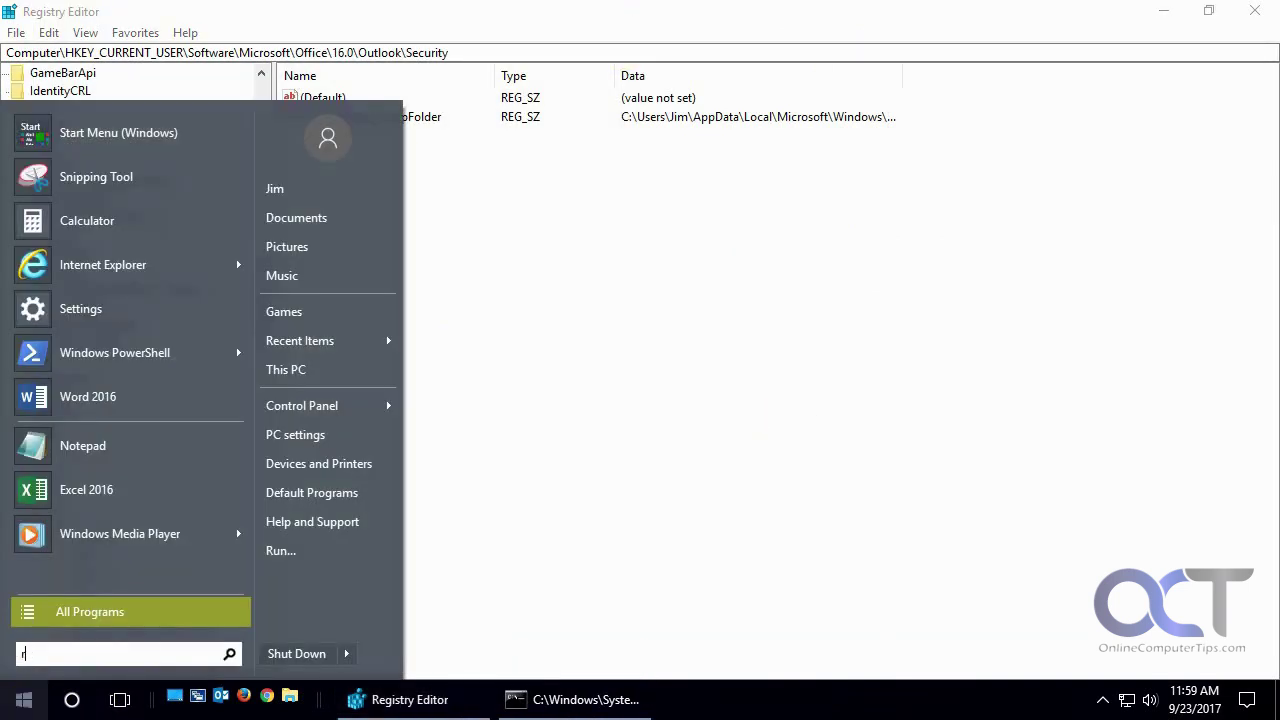
pyautogui.click(26, 706)
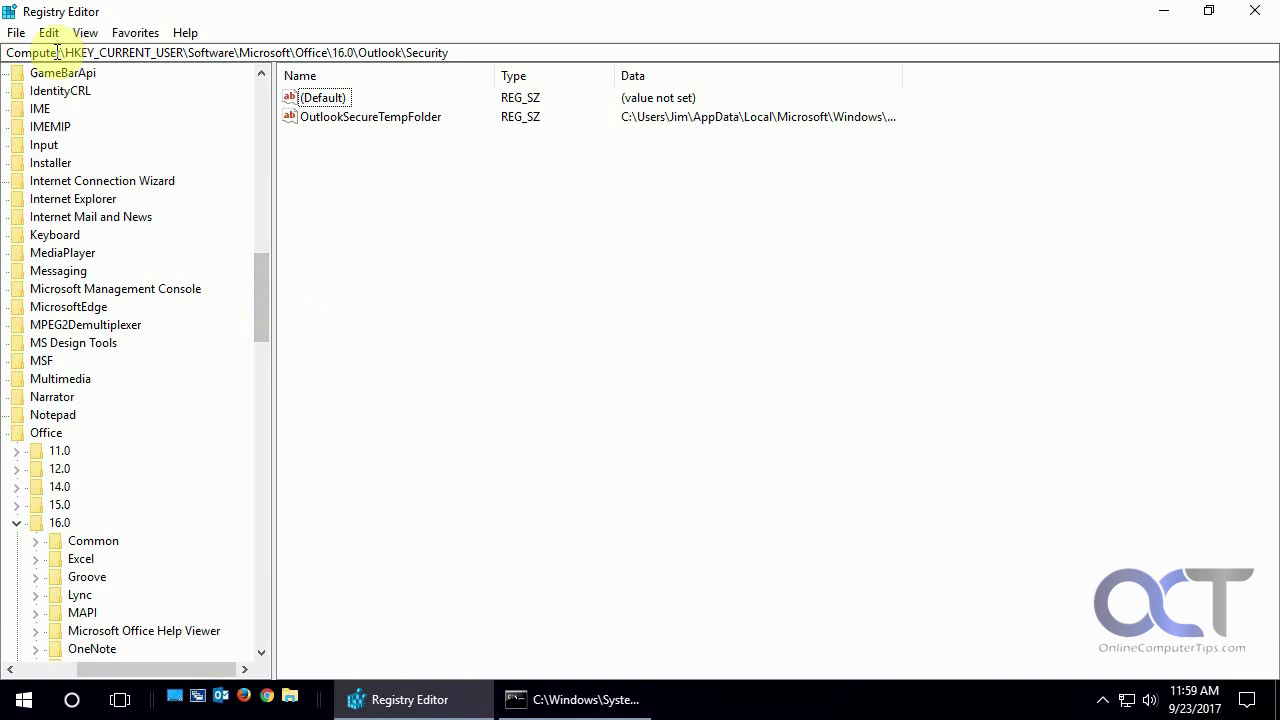
# Step: Select the registry key HKEY_CURRENT_USER\Software\Microsoft\Office\16.0\Outlook\Security
pyautogui.moveTo(257, 303); pyautogui.dragTo(264, 126)
pyautogui.moveTo(124, 666); pyautogui.dragTo(67, 666)
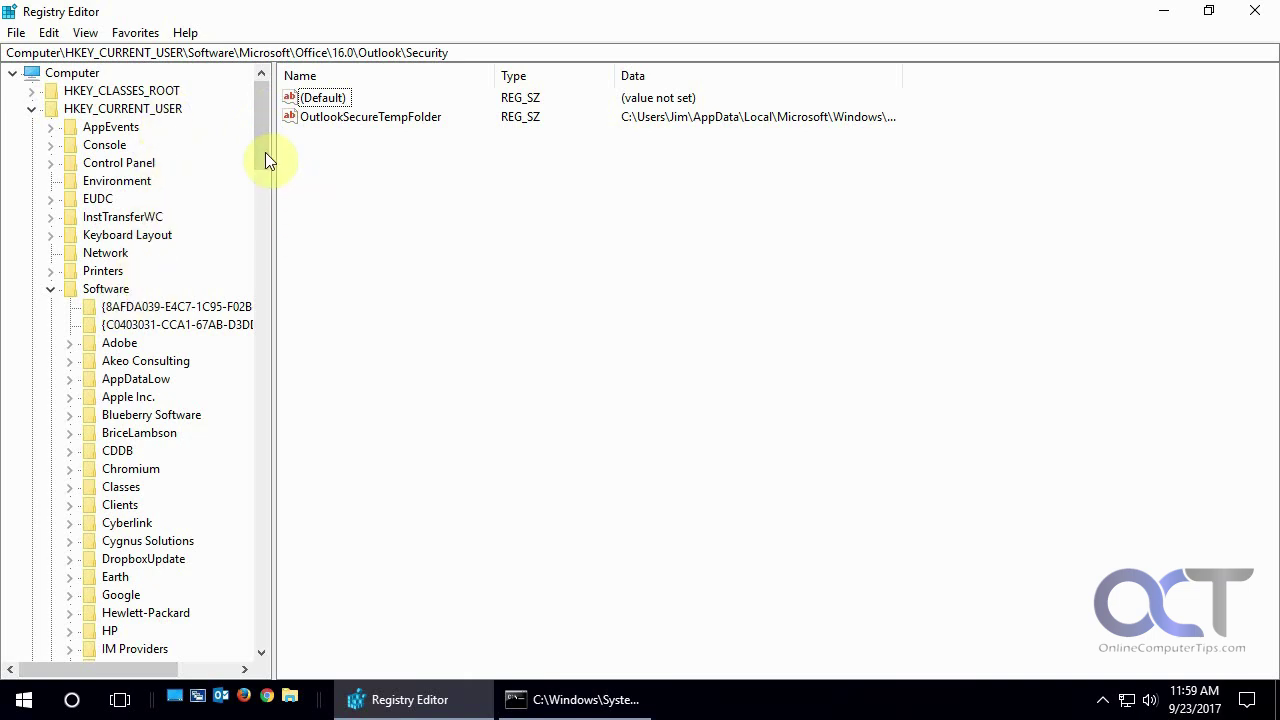
pyautogui.moveTo(265, 152); pyautogui.dragTo(258, 320)
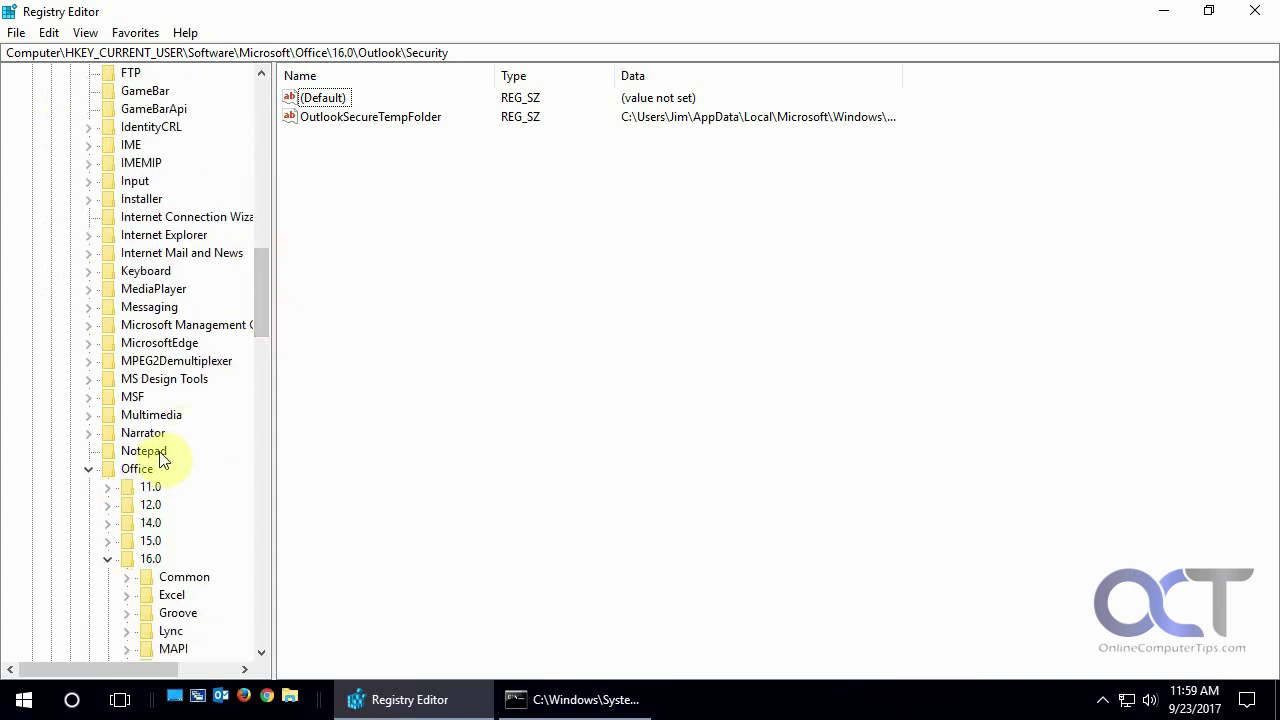
pyautogui.moveTo(261, 315); pyautogui.dragTo(263, 341)
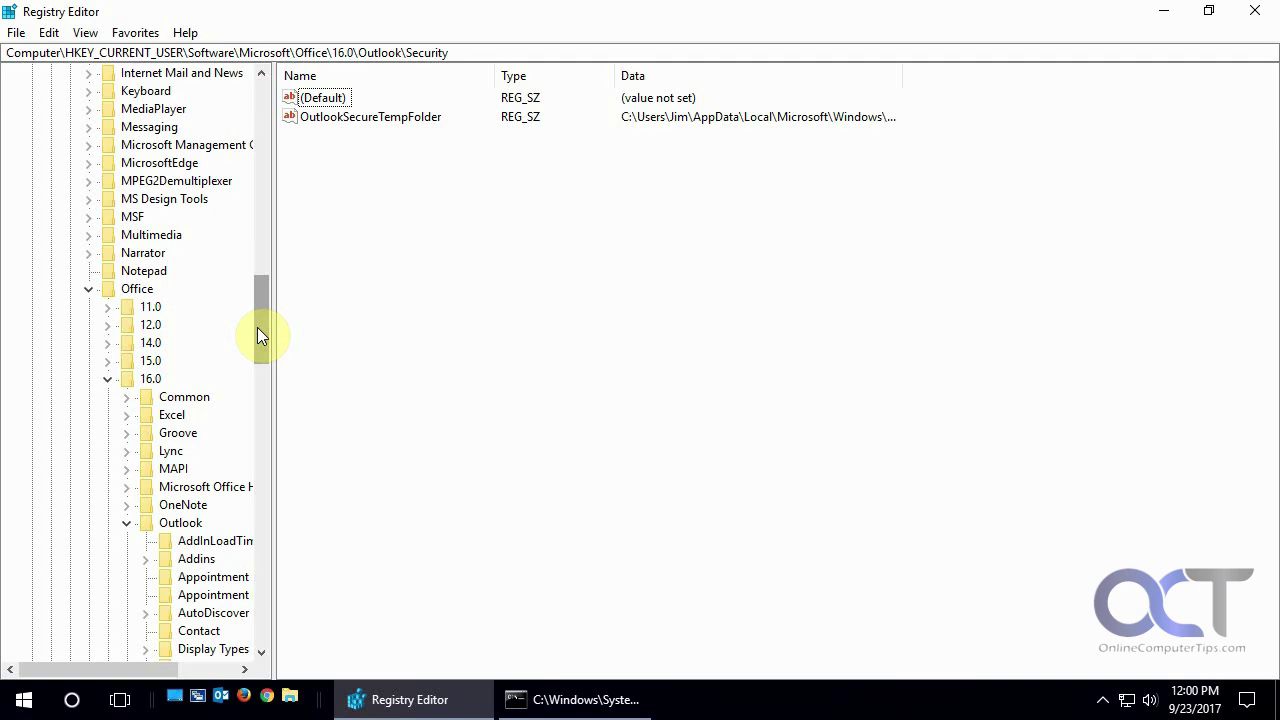
pyautogui.moveTo(257, 327); pyautogui.dragTo(259, 345)
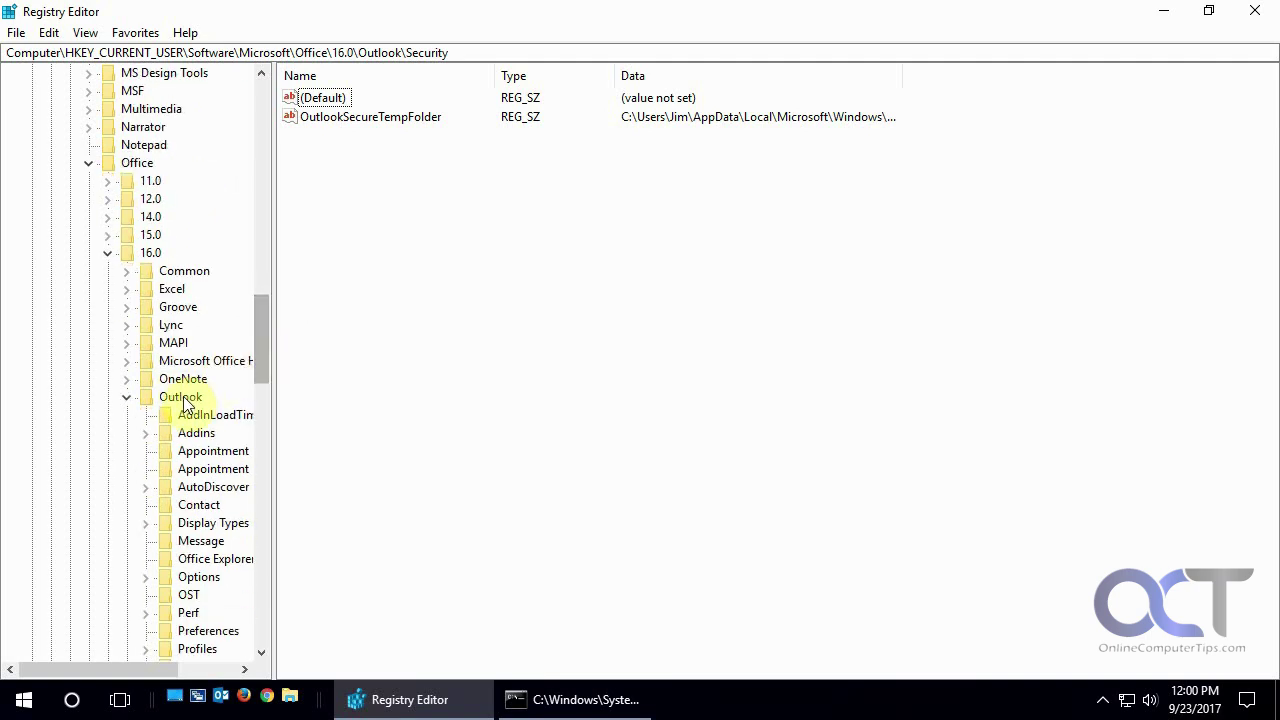
pyautogui.moveTo(259, 348); pyautogui.dragTo(259, 388)
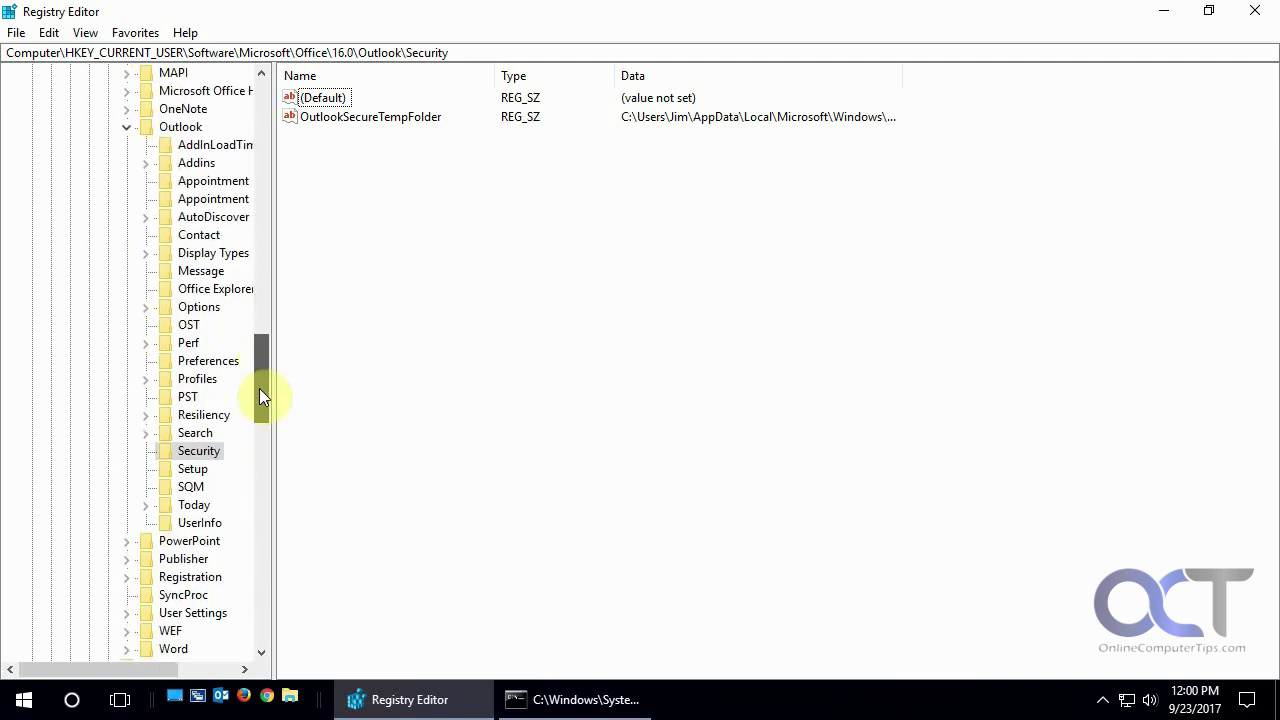
pyautogui.click(198, 451)
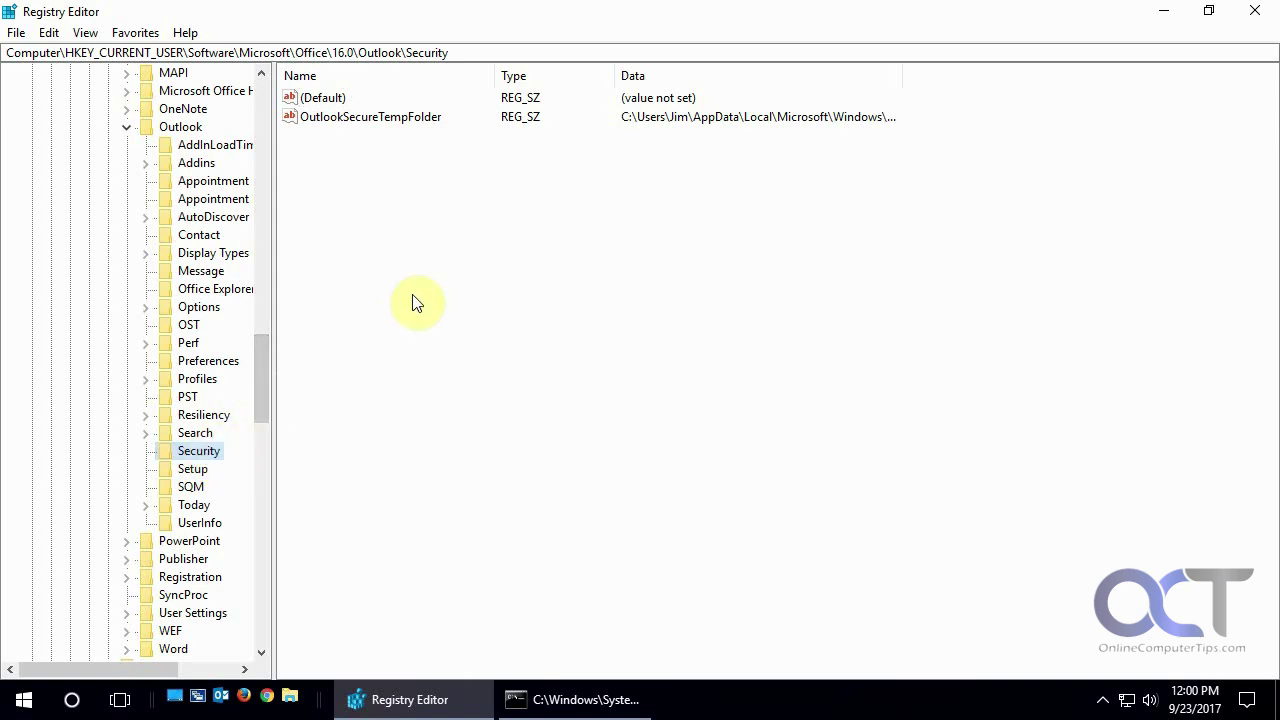
# Step: Create a new string value named Level1Remove in the Outlook Security key
pyautogui.rightClick(344, 203)
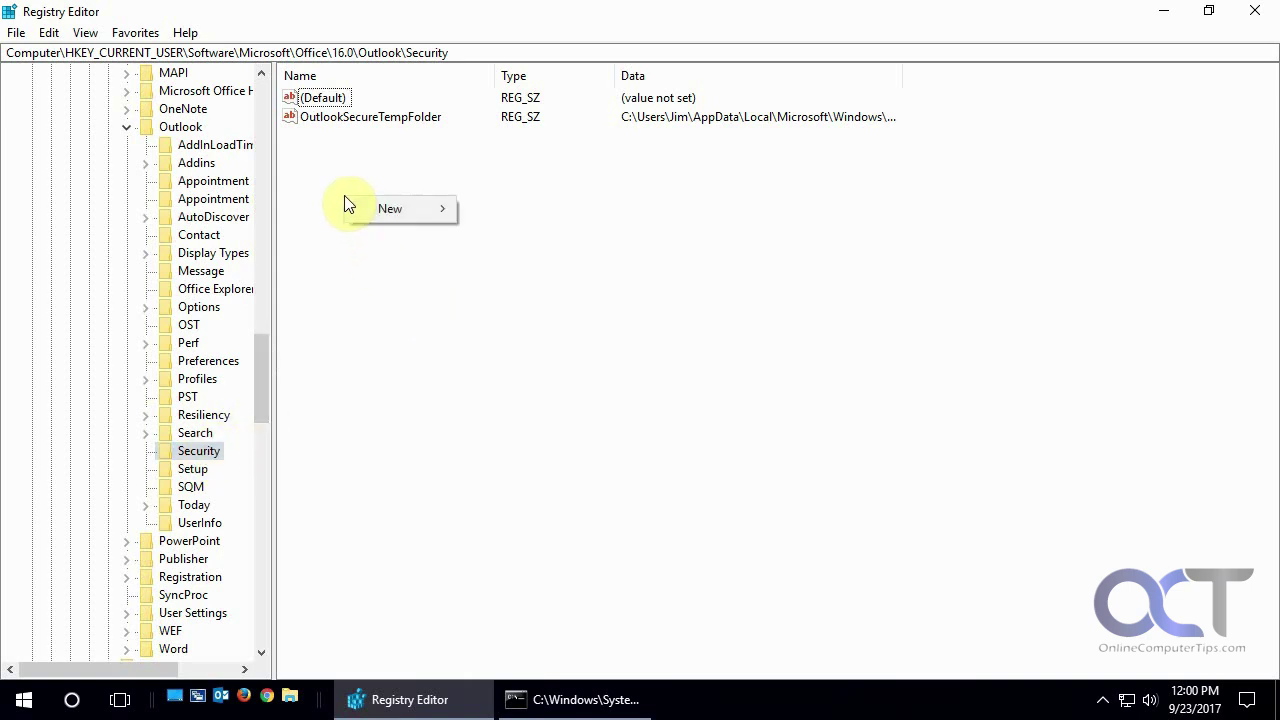
pyautogui.moveTo(386, 206)
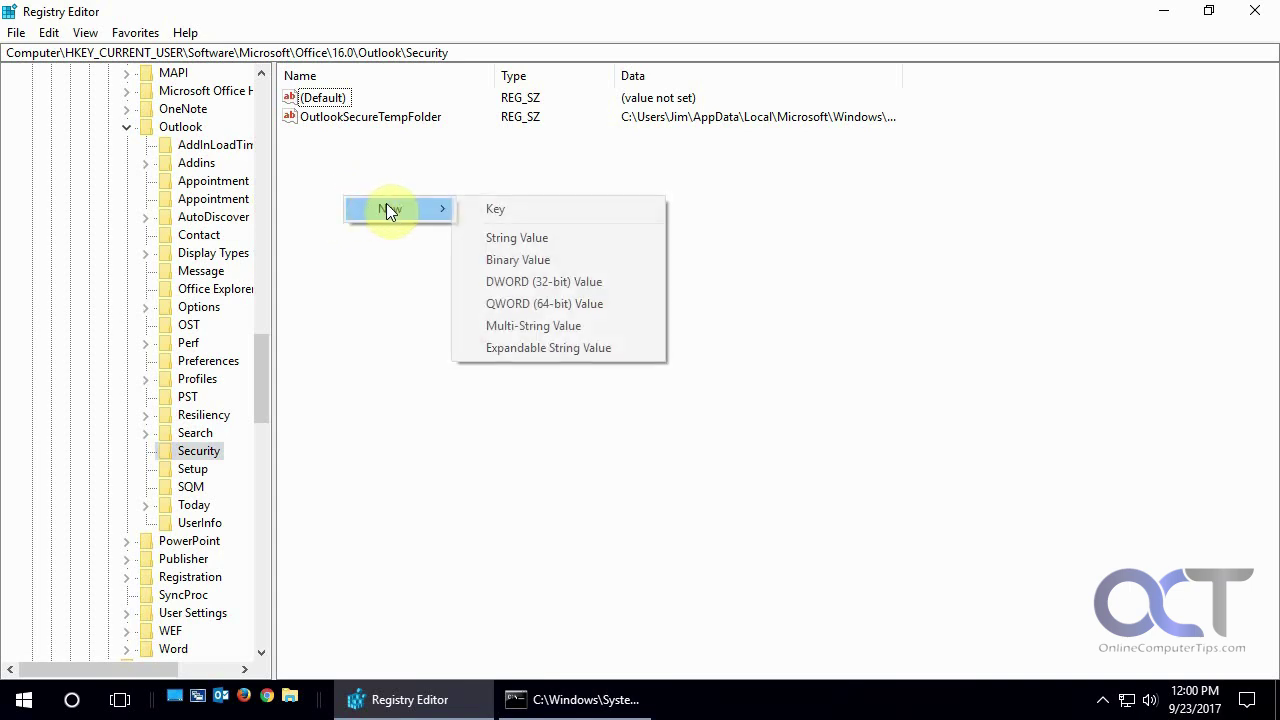
pyautogui.click(512, 240)
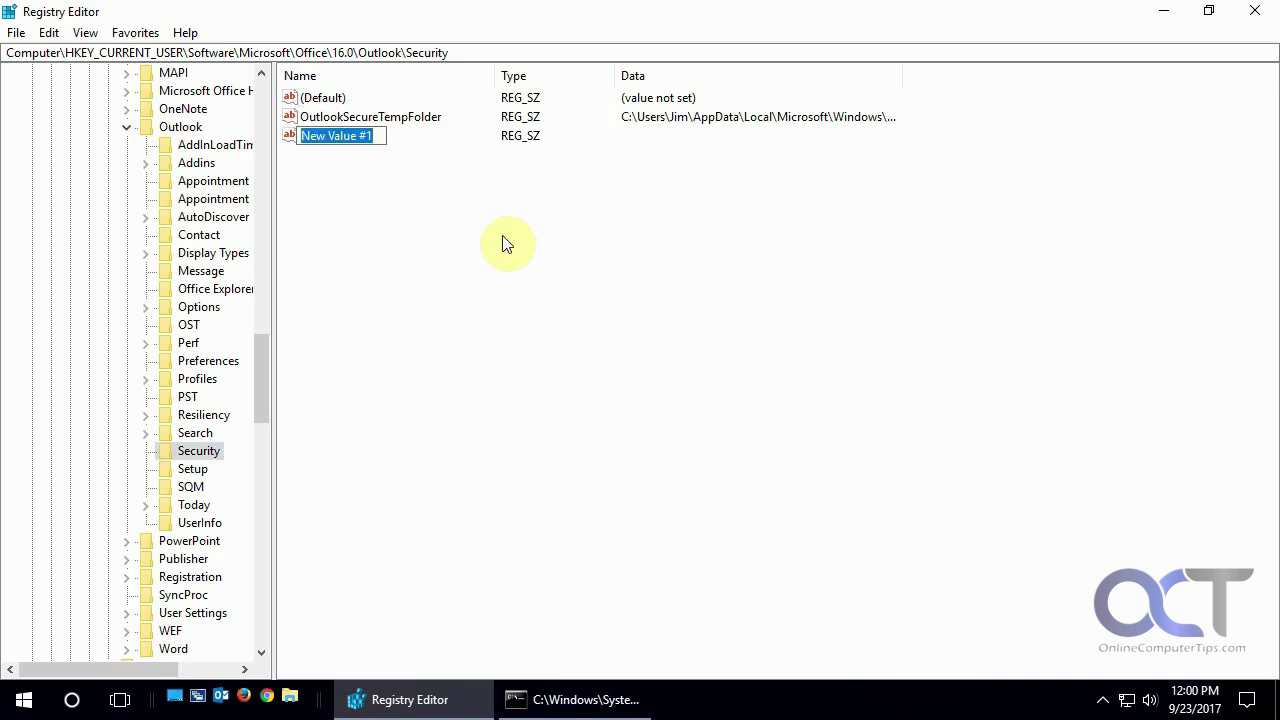
pyautogui.write('Le')
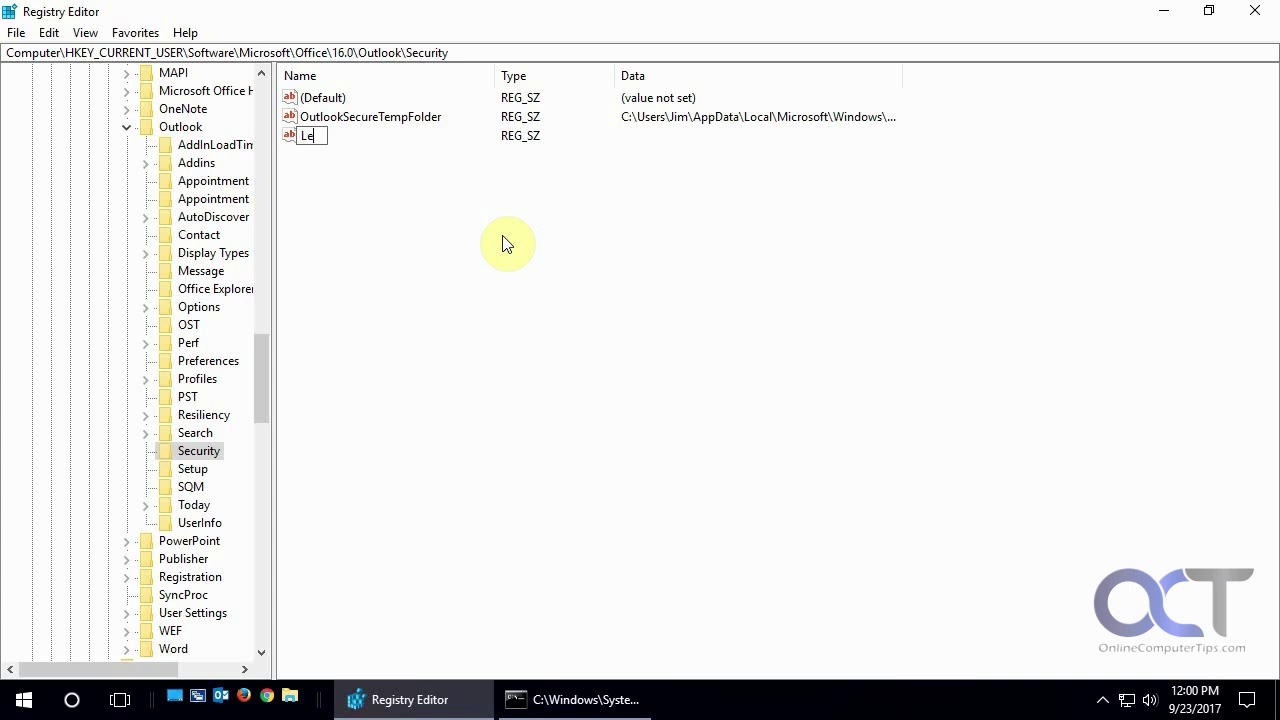
pyautogui.write('vel1')
pyautogui.write('removal')
pyautogui.press('BackSpace')
pyautogui.press('BackSpace')
pyautogui.press('BackSpace')
pyautogui.press('BackSpace')
pyautogui.press('BackSpace')
pyautogui.press('BackSpace')
pyautogui.press('BackSpace')
pyautogui.write('Remove')
pyautogui.press('Return')
# Step: Set the value data of Level1Remove to .js
pyautogui.doubleClick(352, 137)
pyautogui.moveTo(300, 97); pyautogui.dragTo(617, 237)
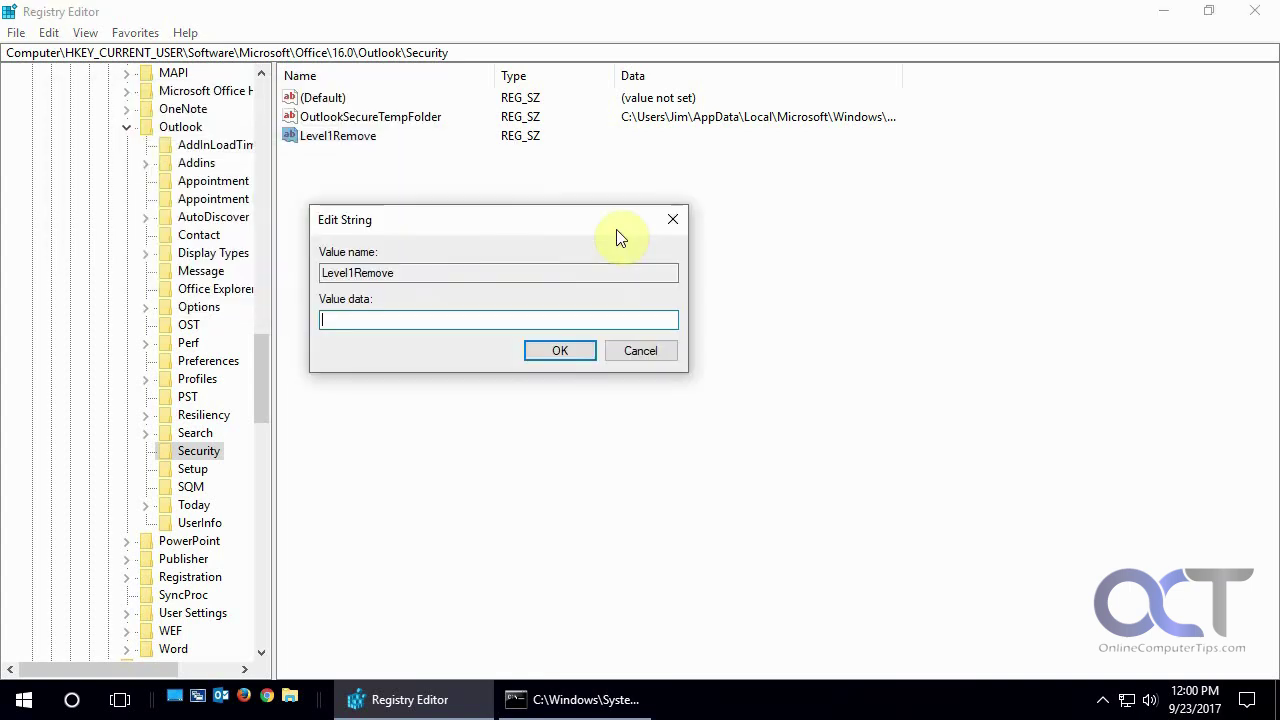
pyautogui.click(455, 339)
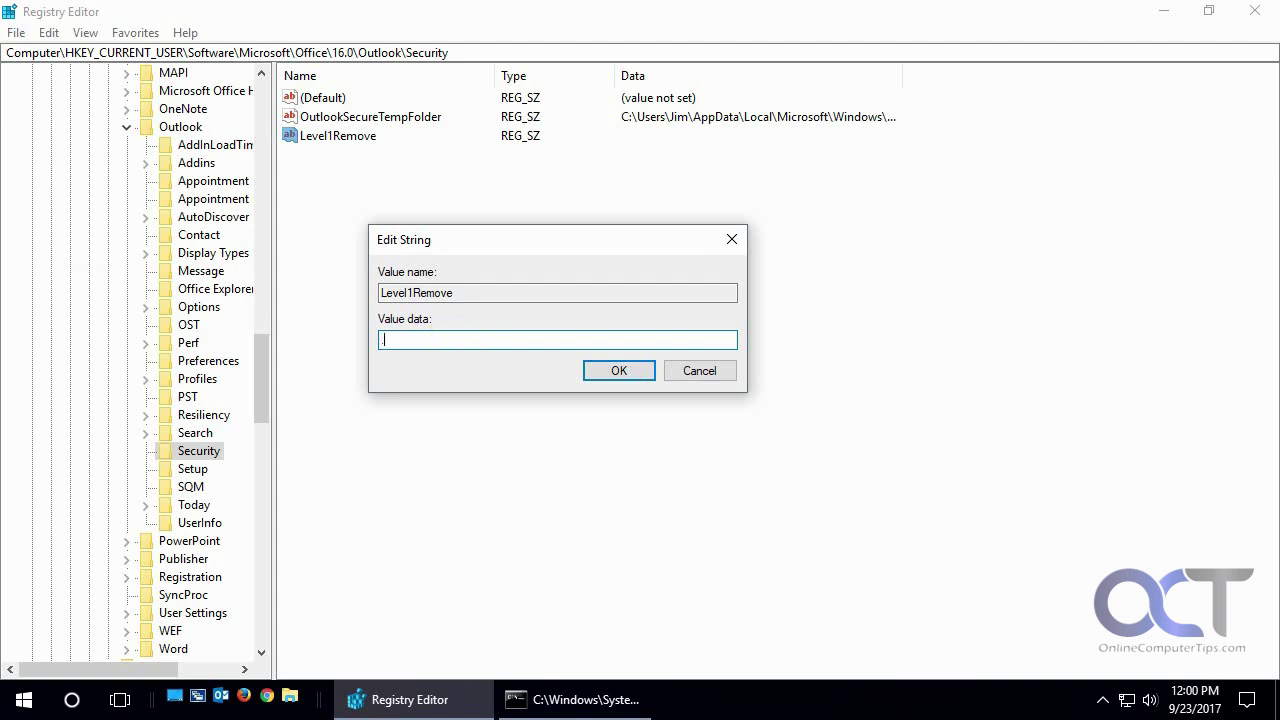
pyautogui.write('.js')
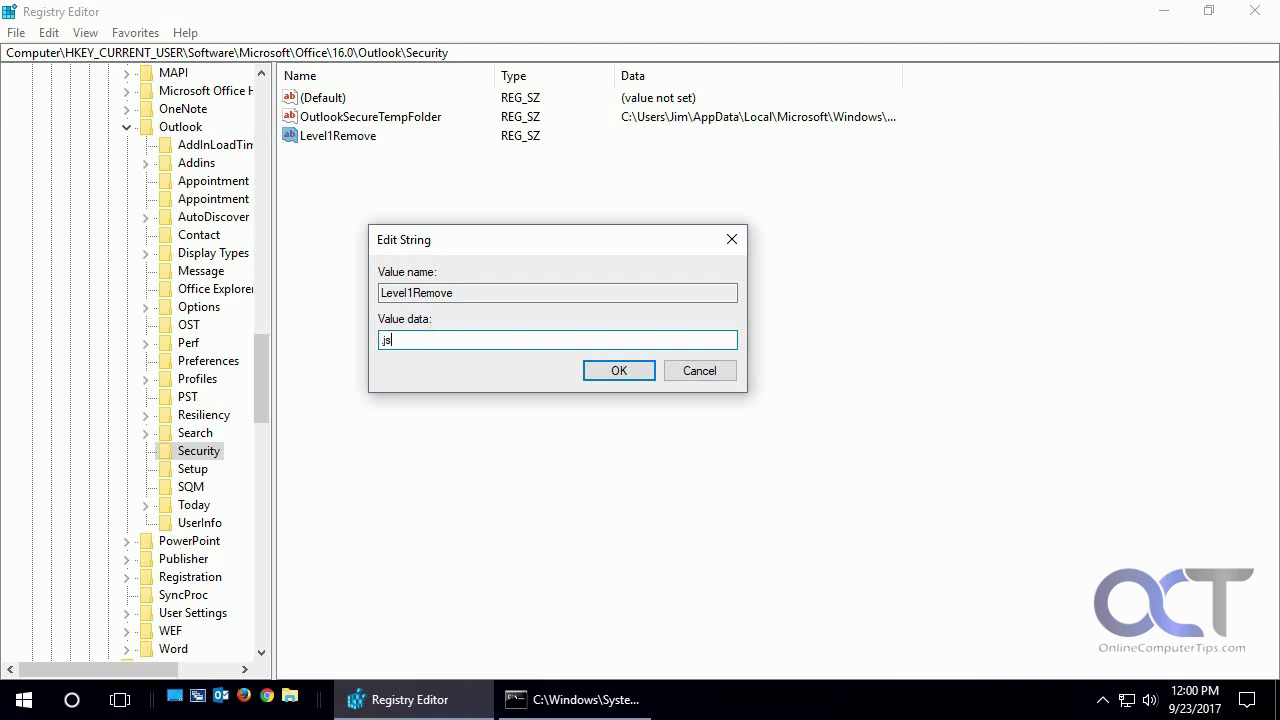
pyautogui.click(619, 370)
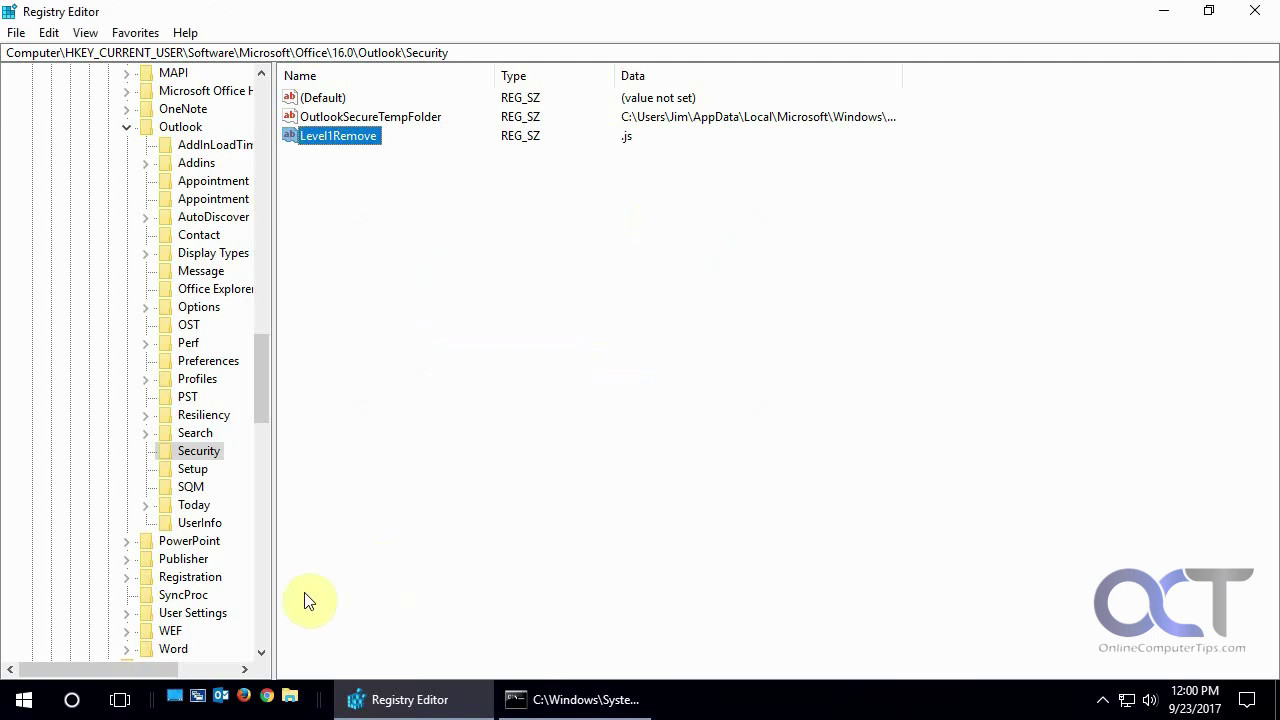
# Step: Reopen Outlook and examine the "Javascript attachment" message and the available actions for its scripts.js attachment
pyautogui.click(221, 697)
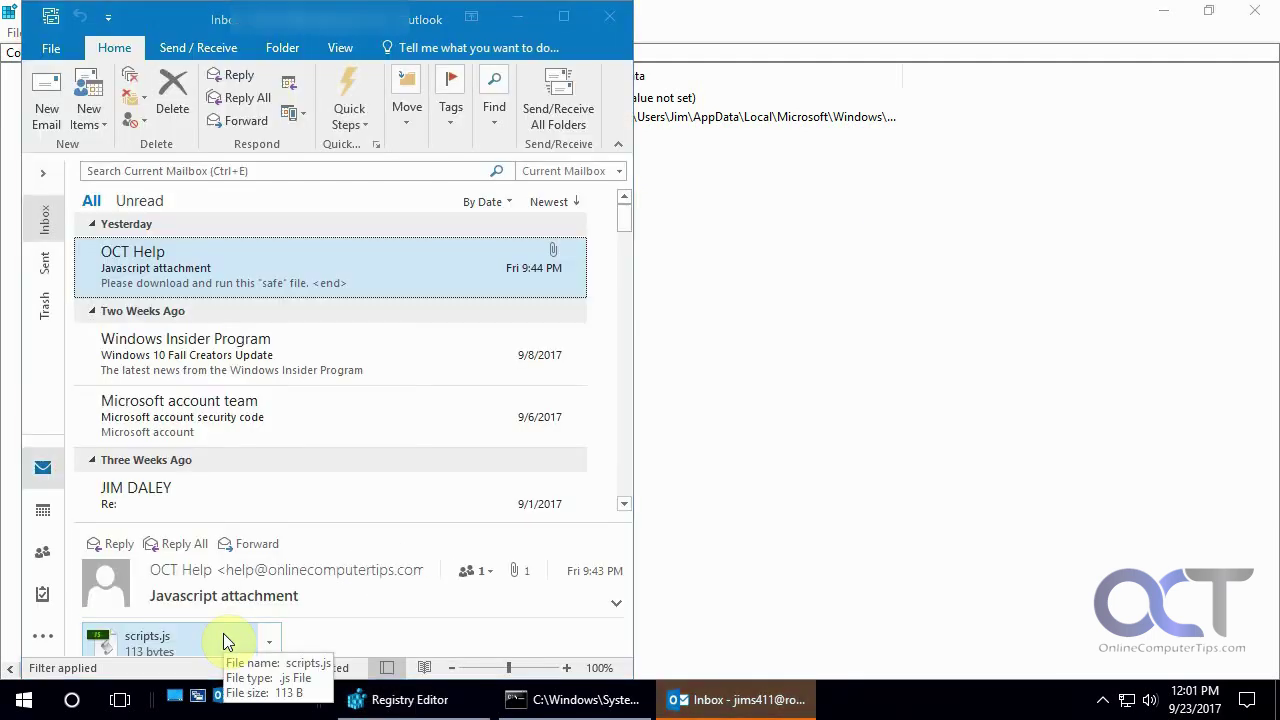
pyautogui.doubleClick(416, 268)
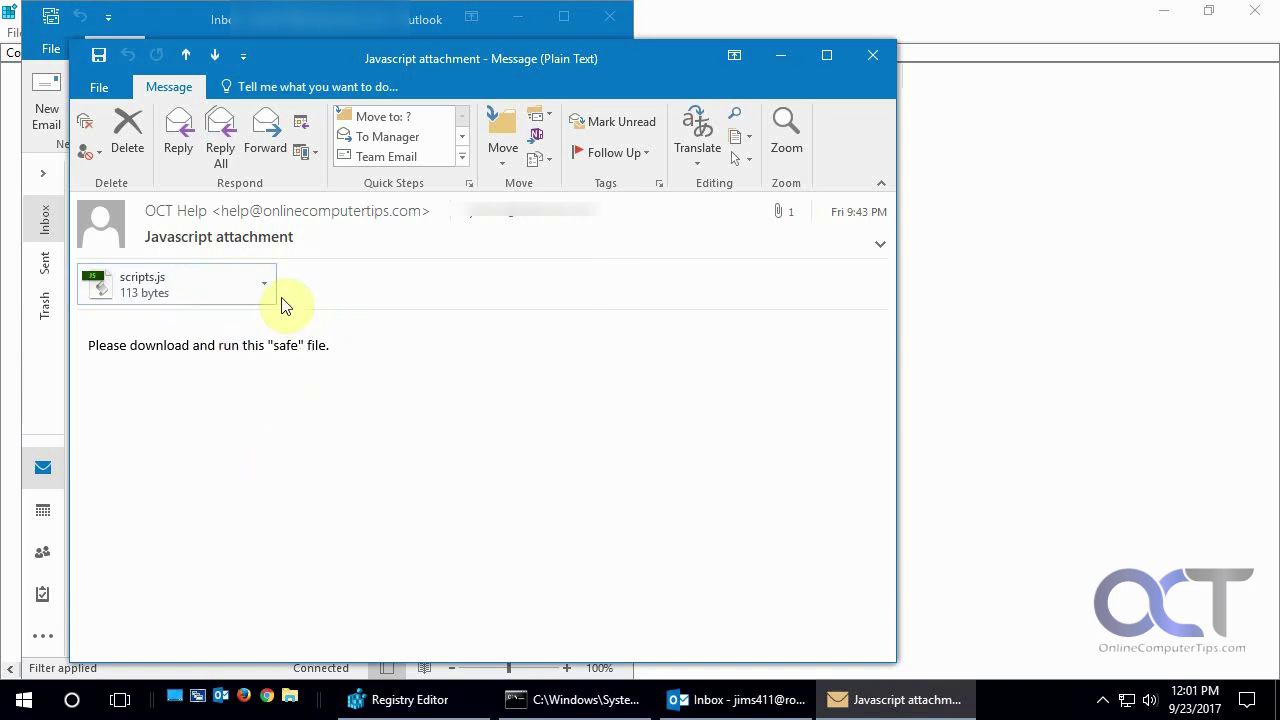
pyautogui.click(265, 288)
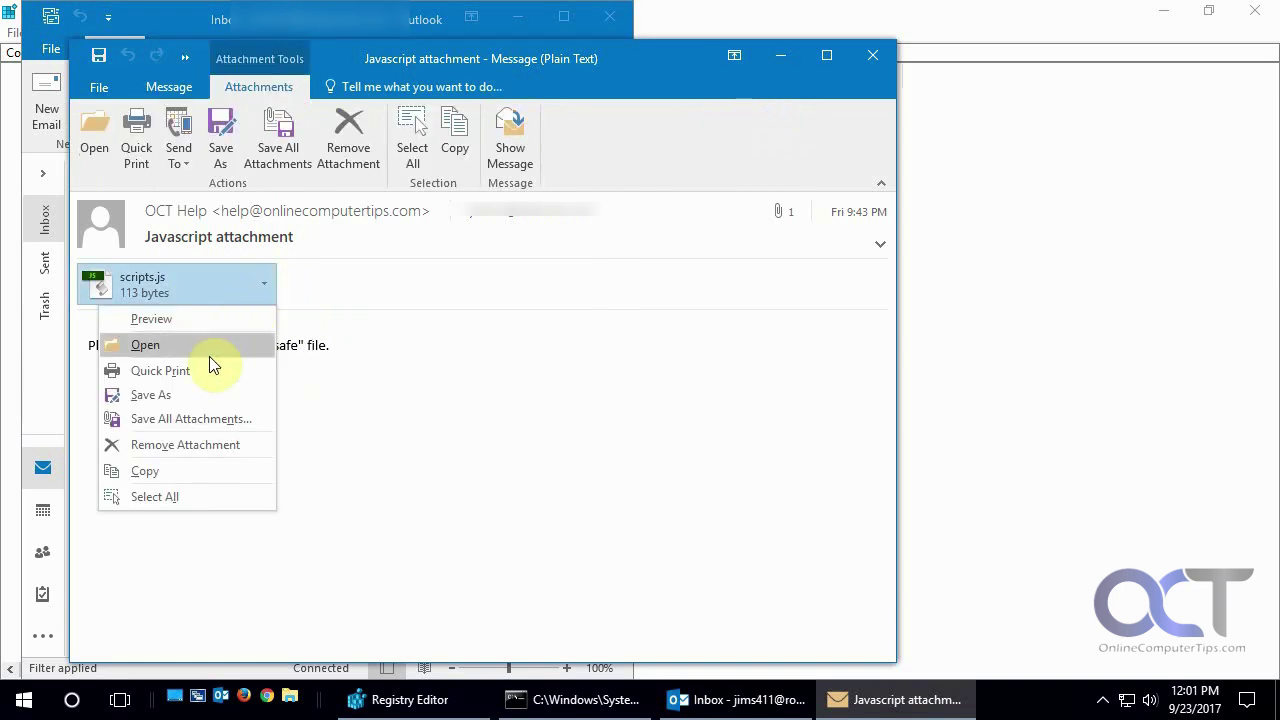
pyautogui.click(431, 424)
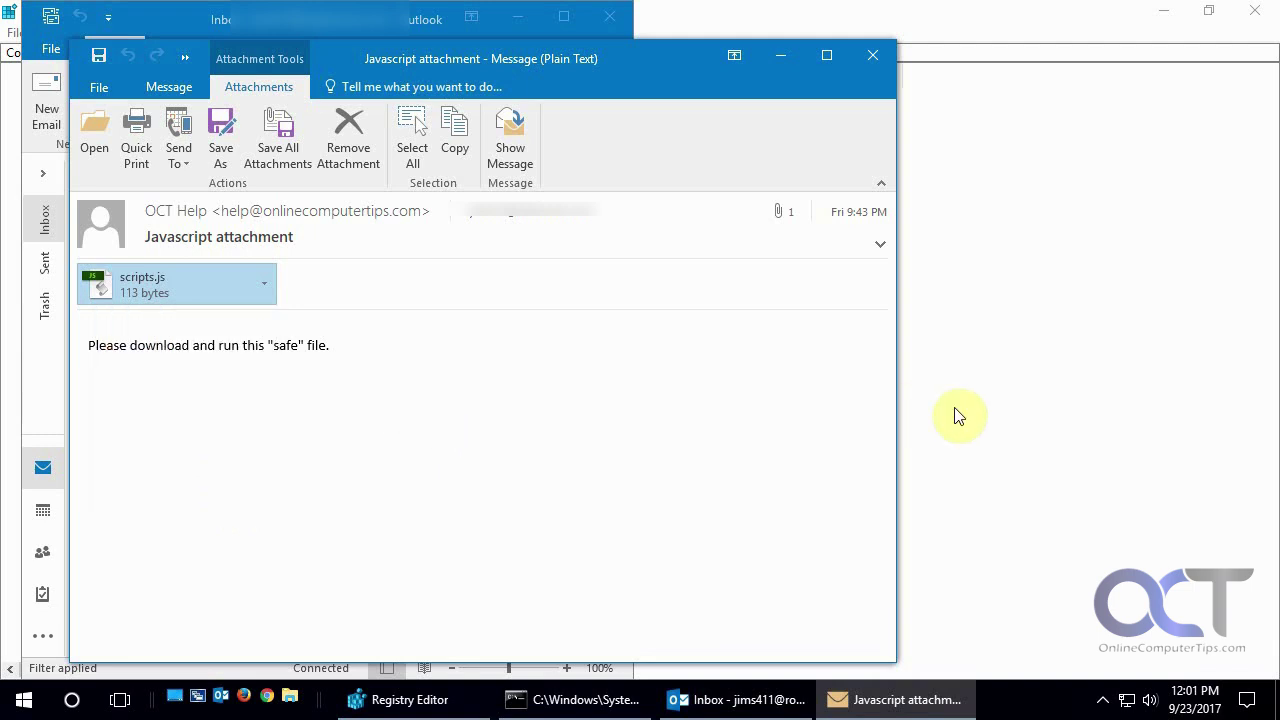
# Step: Switch back to Registry Editor and try appending ;.bat;.cmd to the Level1Remove value data, discarding the edit
pyautogui.hotkey('alt', 'Tab')
pyautogui.click(368, 143)
pyautogui.doubleClick(368, 143)
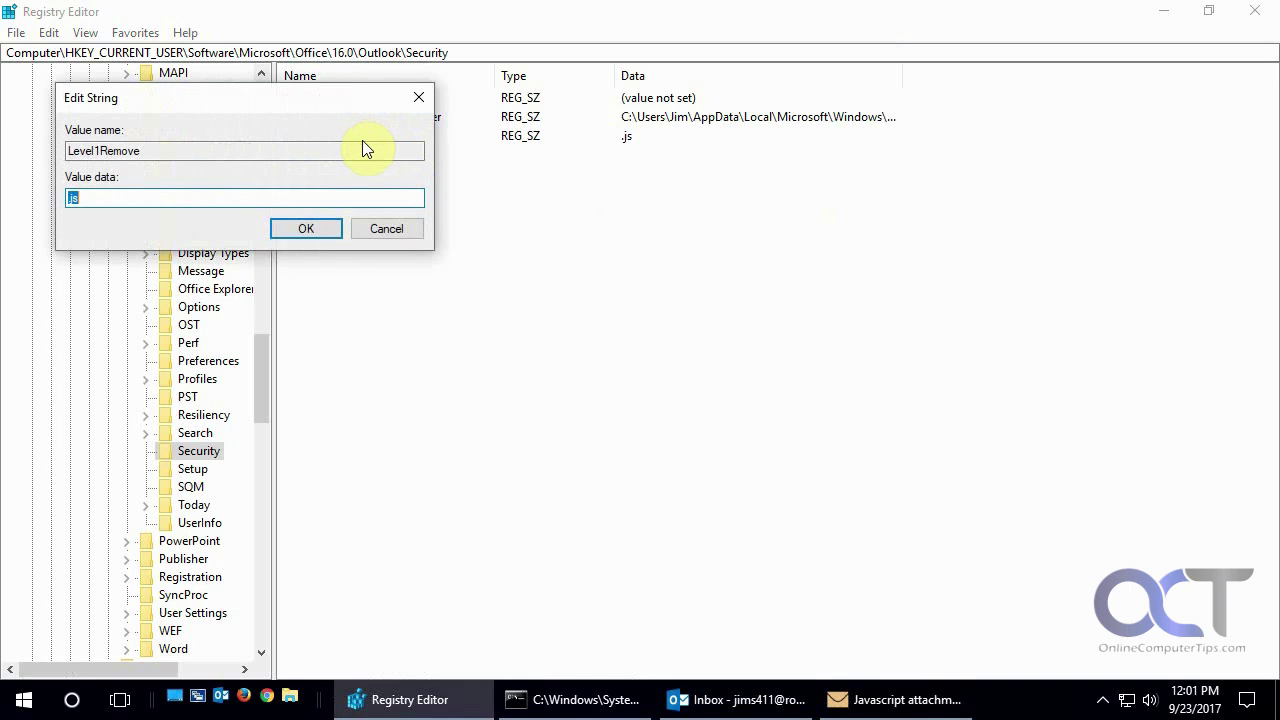
pyautogui.click(133, 196)
pyautogui.write(';.bat;.cmd')
pyautogui.click(387, 228)
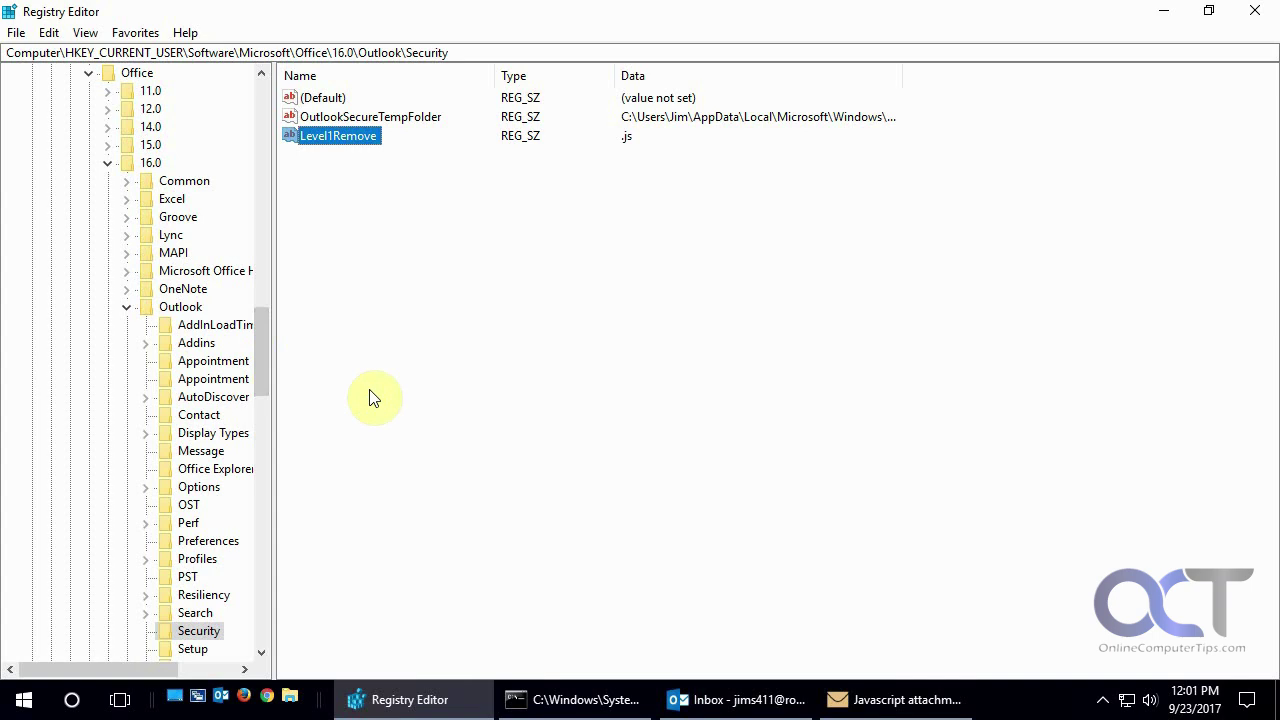